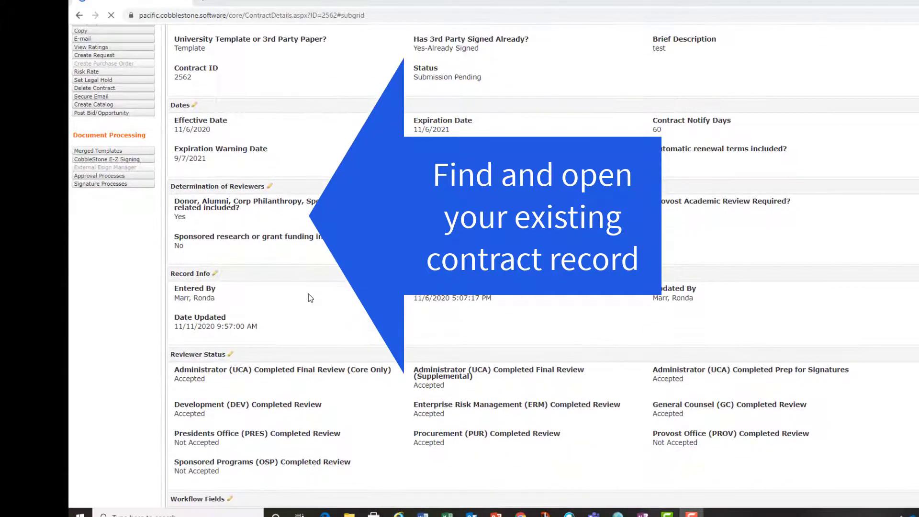
scroll(308, 294, down, 5)
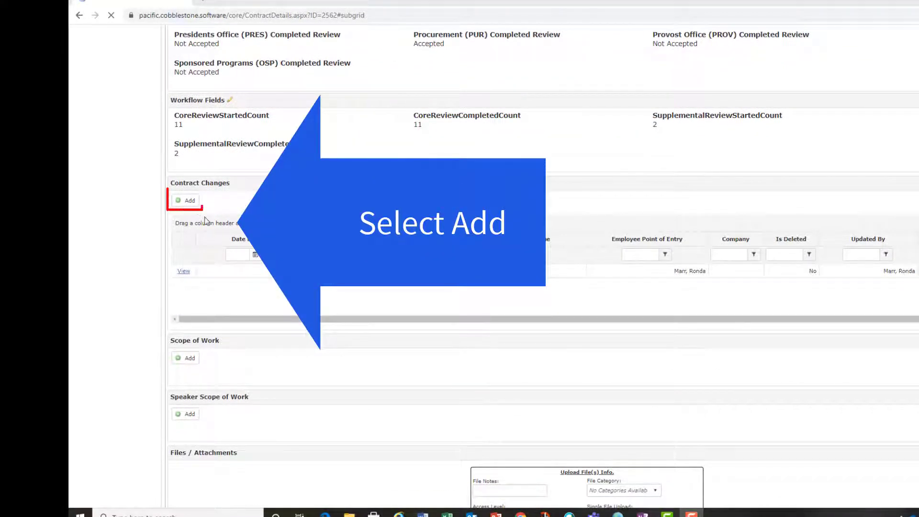
Add a new contract change record to the existing contract and name it Amendment No 1.
click(194, 203)
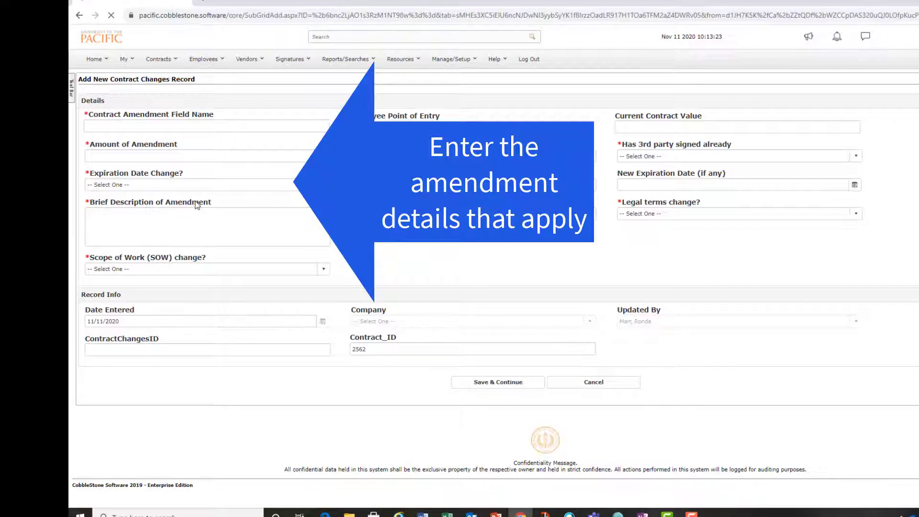
click(135, 126)
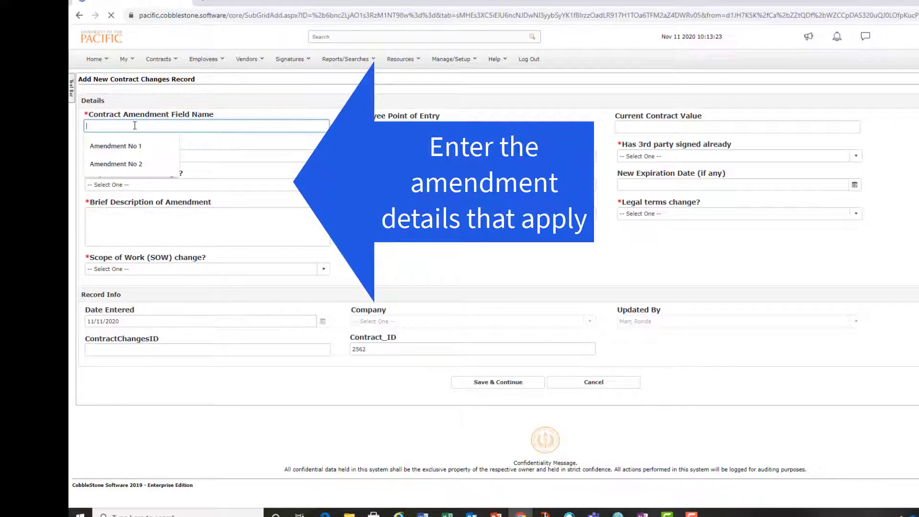
text(Amendment No )
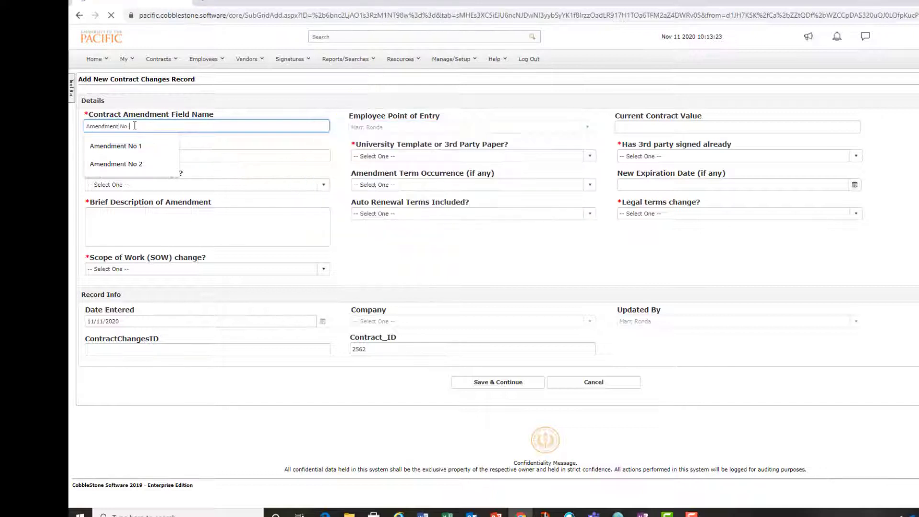
text(1)
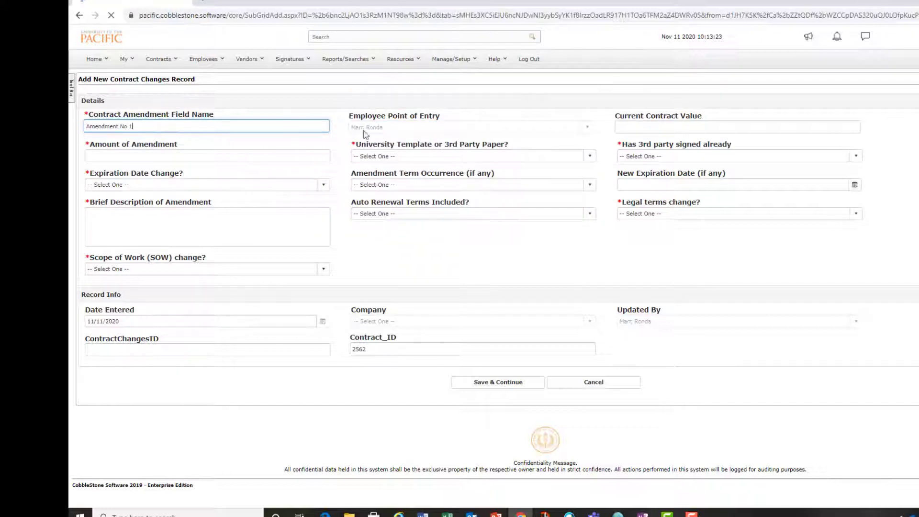
Enter a current contract value of 25,000 and an amendment amount of 10,000.
click(640, 129)
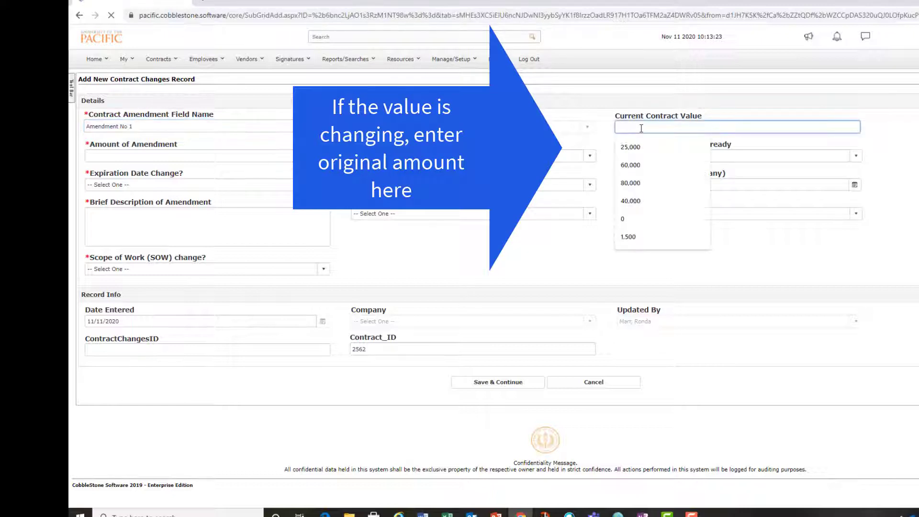
text(25)
text(,000)
key(Tab)
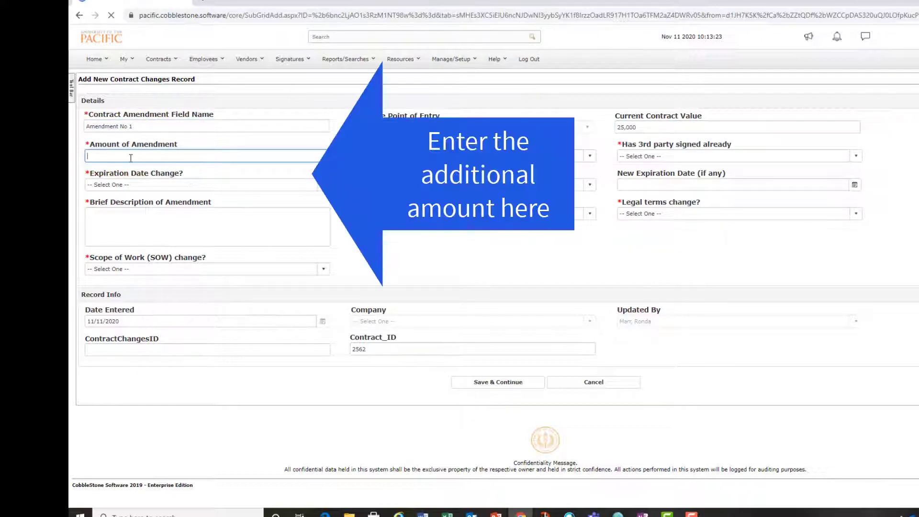
text(10,000)
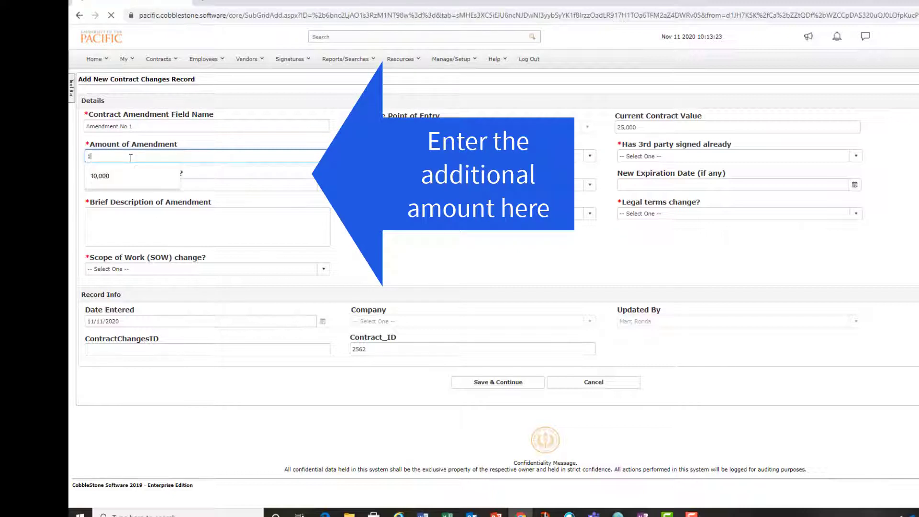
key(Tab)
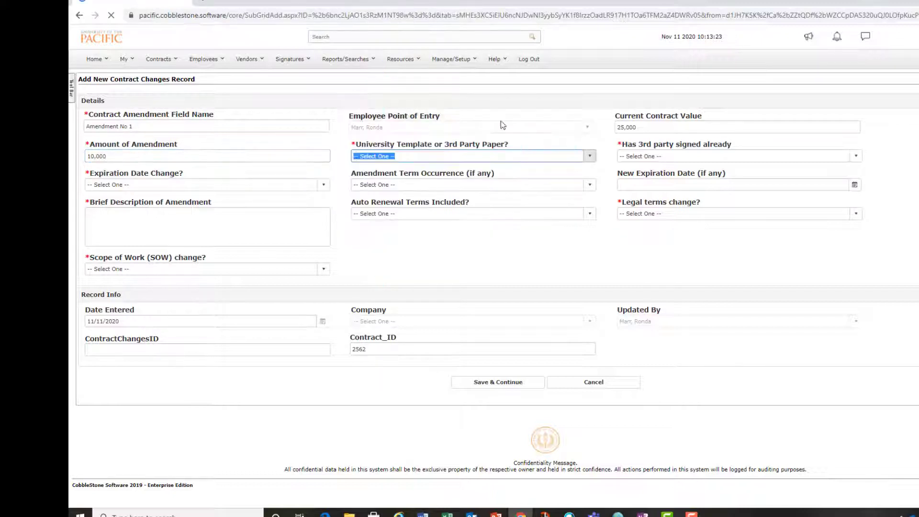
Set University Template or 3rd Party Paper to Template and Has 3rd party signed already to Yes.
click(570, 156)
click(503, 179)
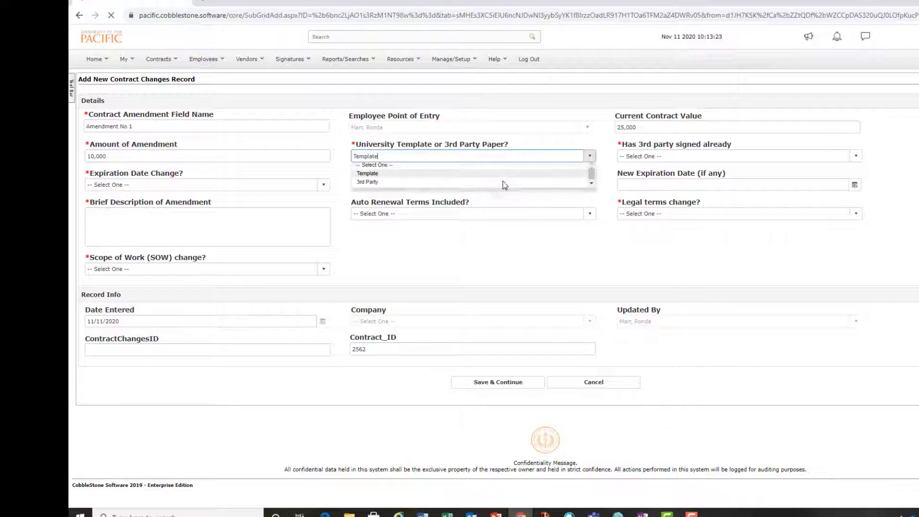
click(664, 155)
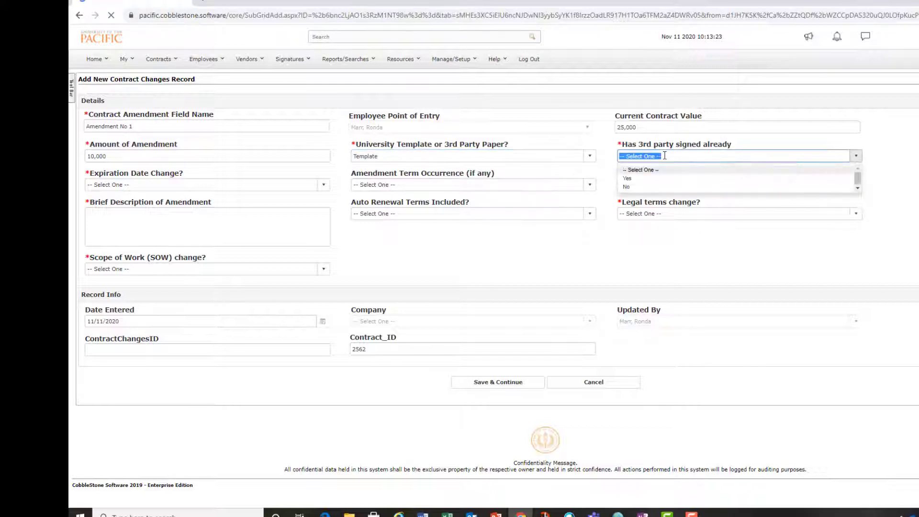
click(659, 183)
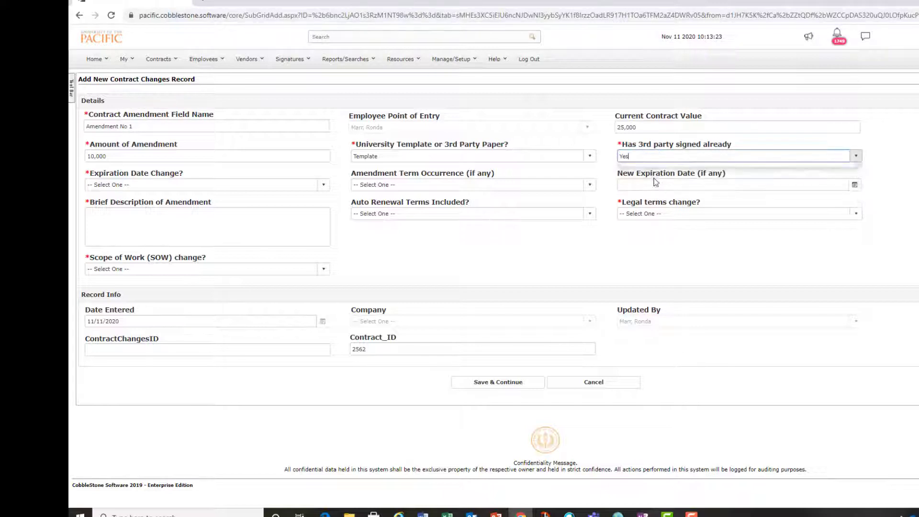
Set Expiration Date Change to Yes and Amendment Term Occurrence to 01 Year.
click(326, 187)
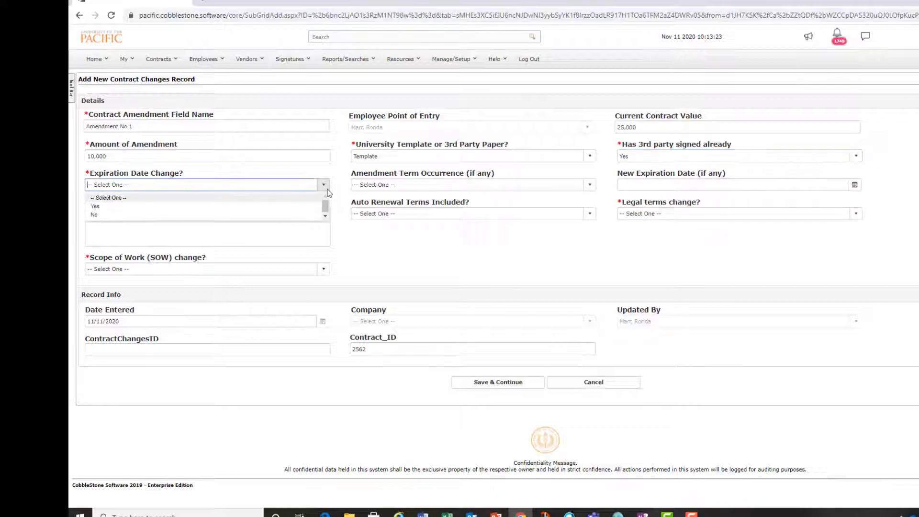
click(297, 209)
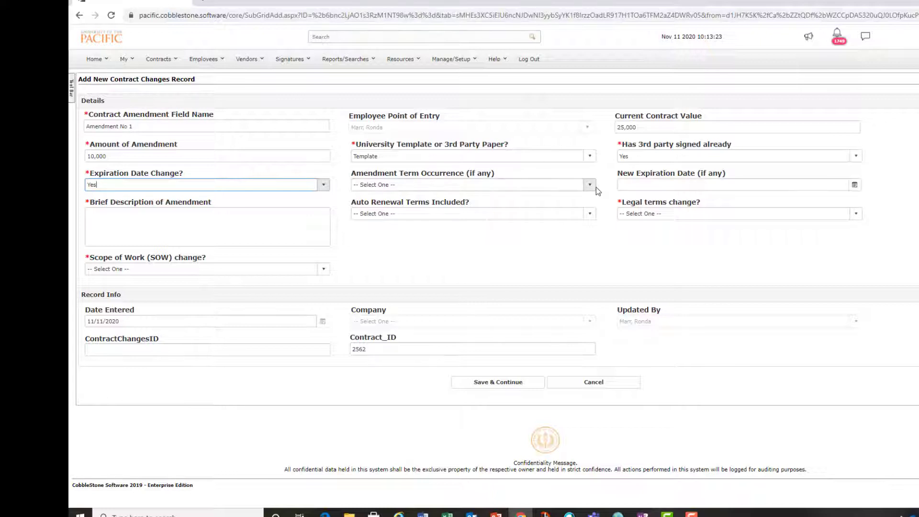
click(593, 187)
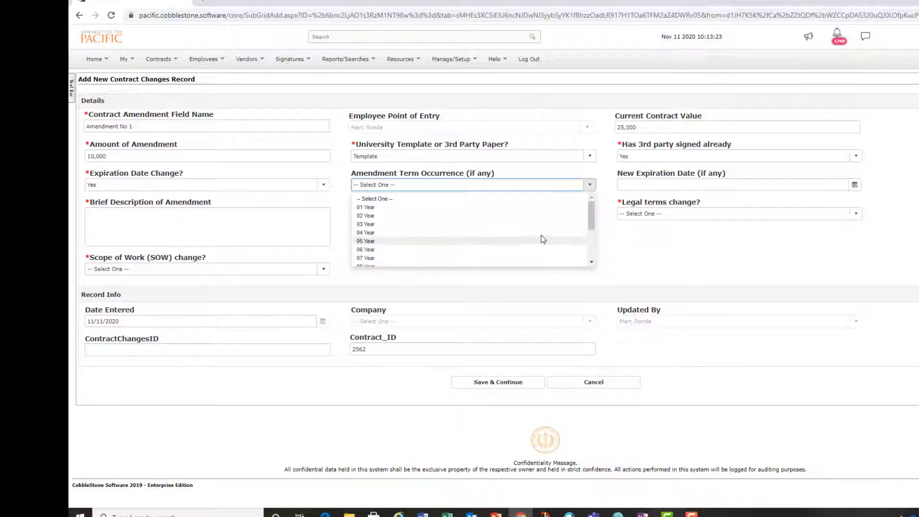
click(519, 208)
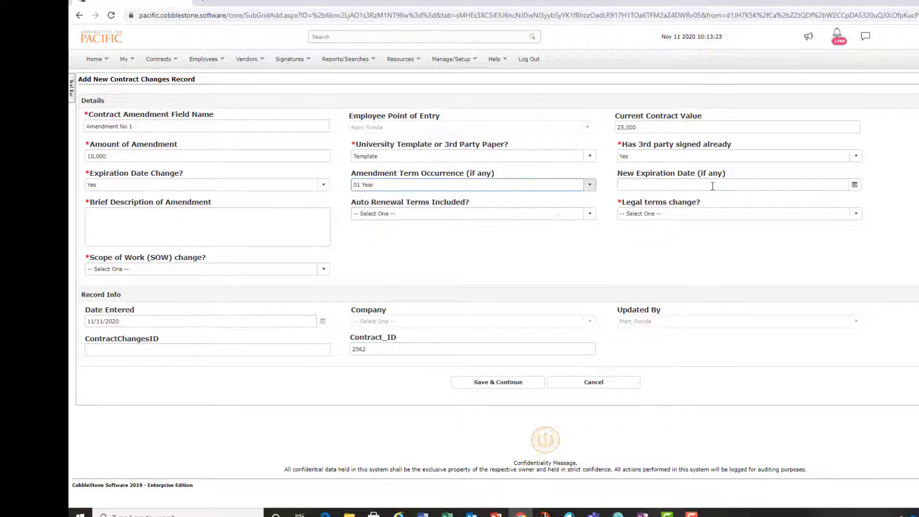
Set the new expiration date to 11/20/2021.
click(854, 186)
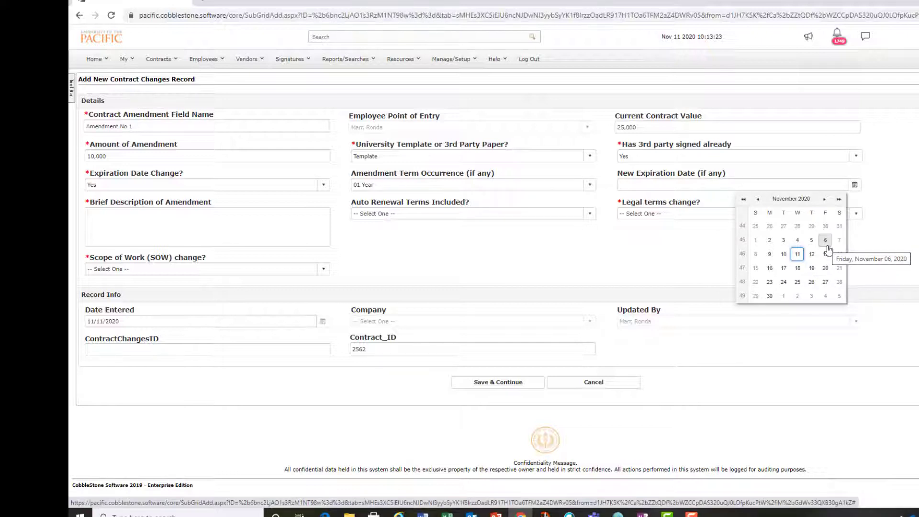
click(826, 268)
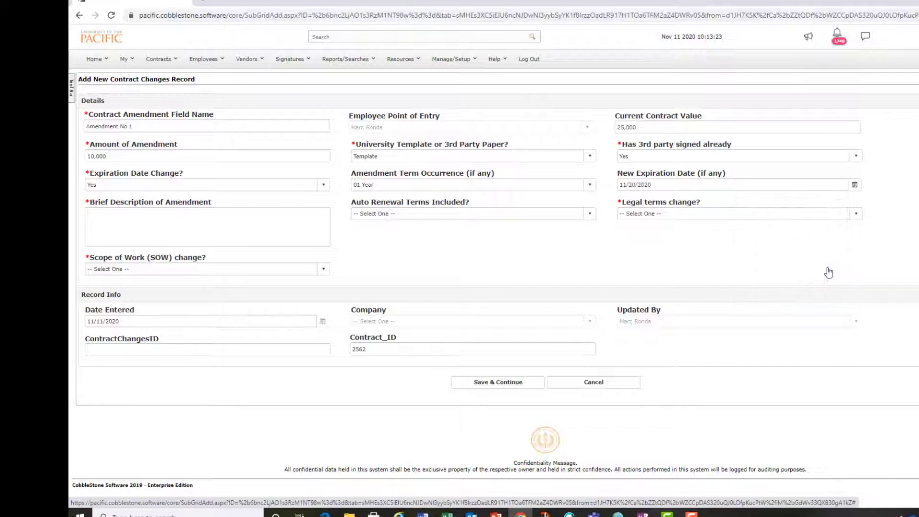
click(659, 186)
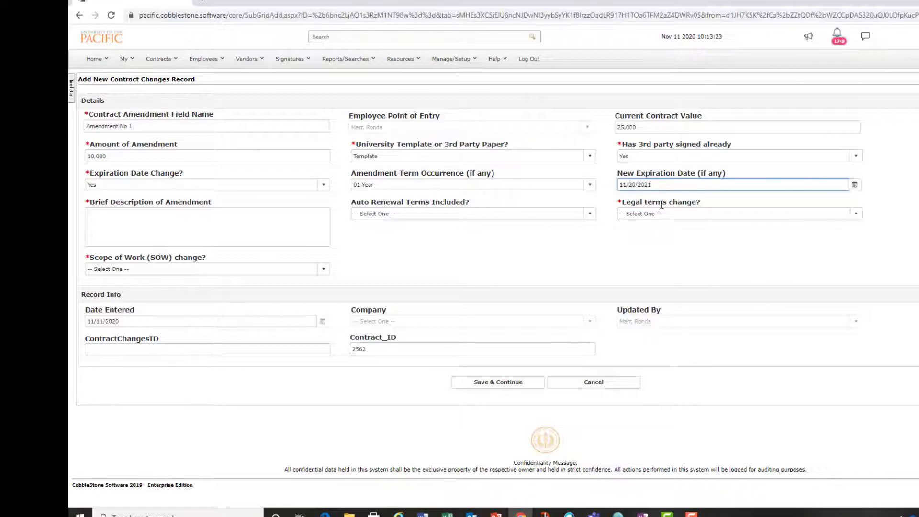
click(631, 252)
Describe the amendment as 'This change is to change the timeline of the project and increase the amount due to additional reporting requirements.'.
click(184, 220)
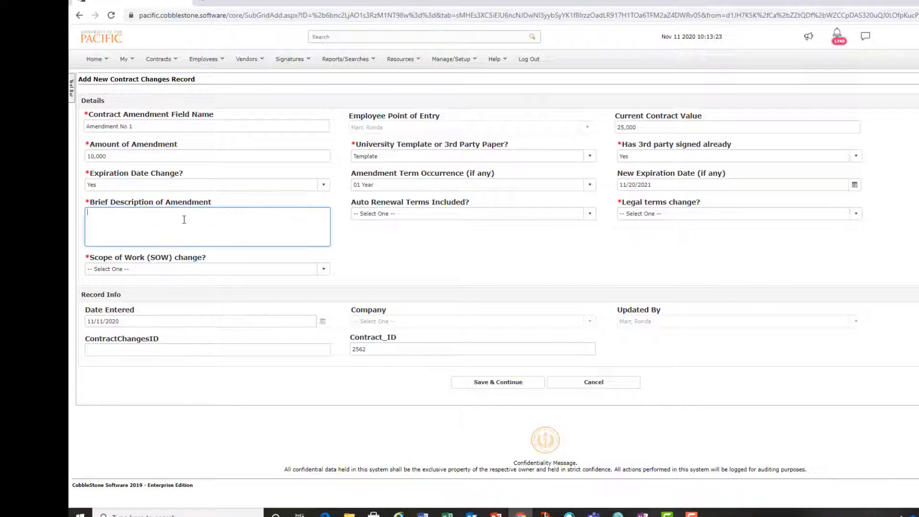
text(This change is to change the timeline of the pro)
text(ject and)
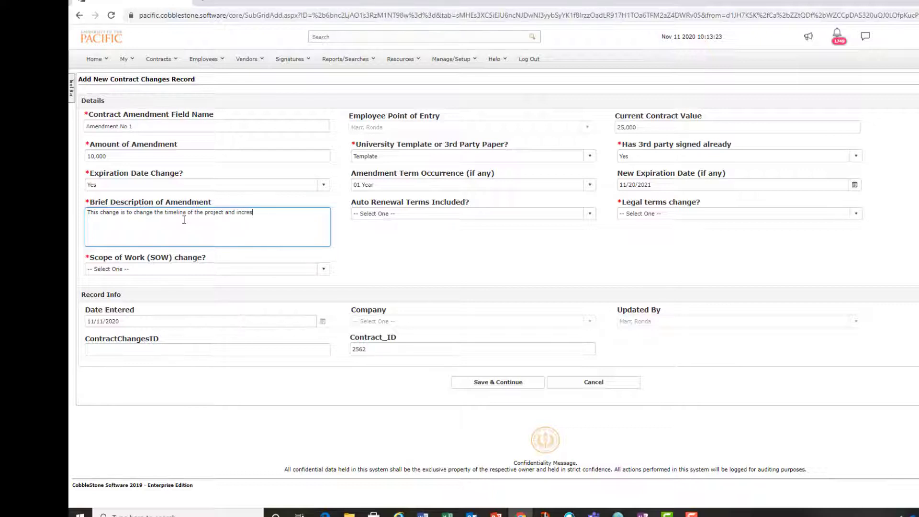
text(incres)
key(BackSpace)
text(ase the amount due to additional reporting requirement)
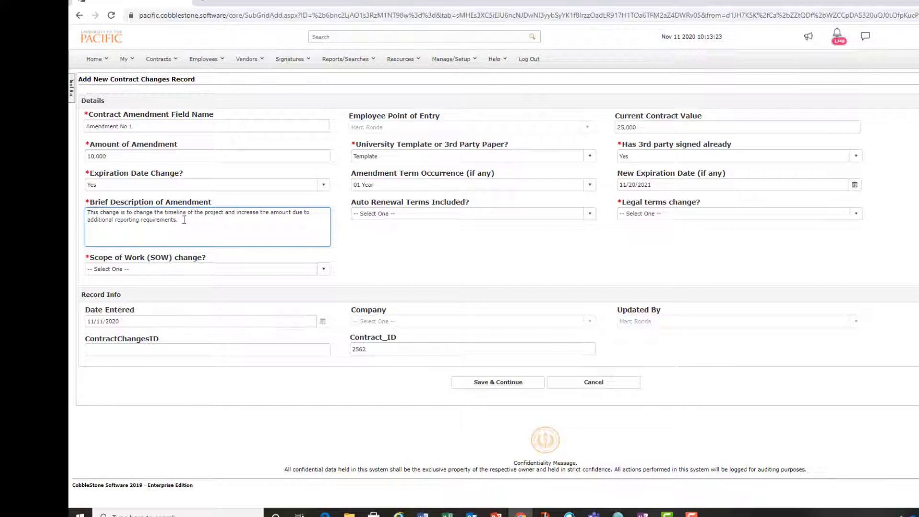
text(s.)
Set both Auto Renewal Terms Included and Legal terms change to No.
click(591, 216)
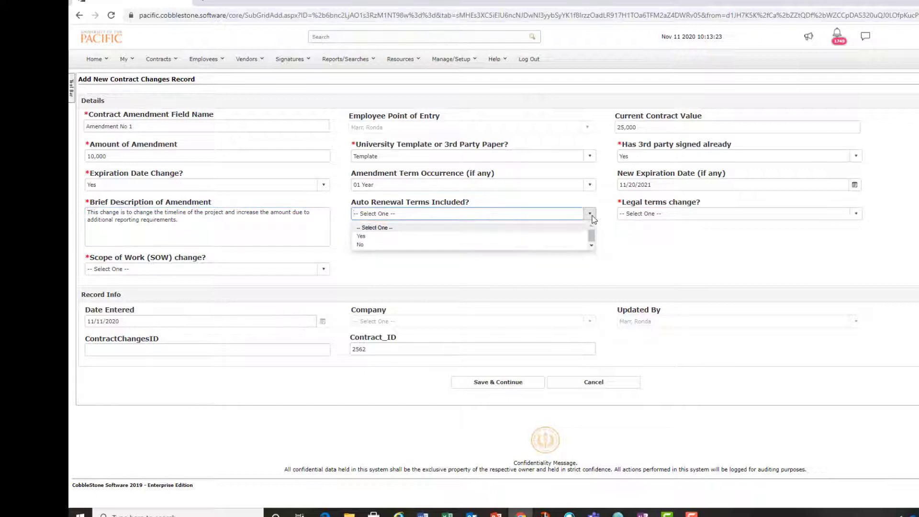
click(467, 245)
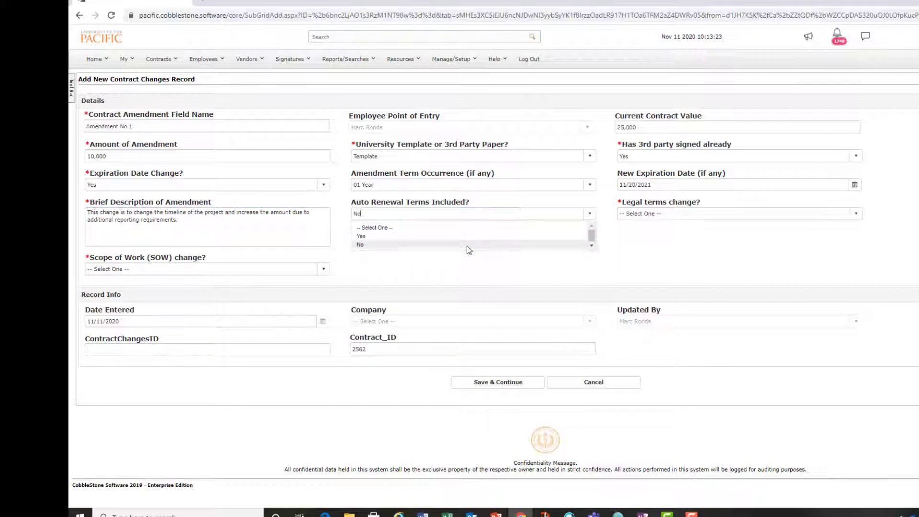
click(856, 215)
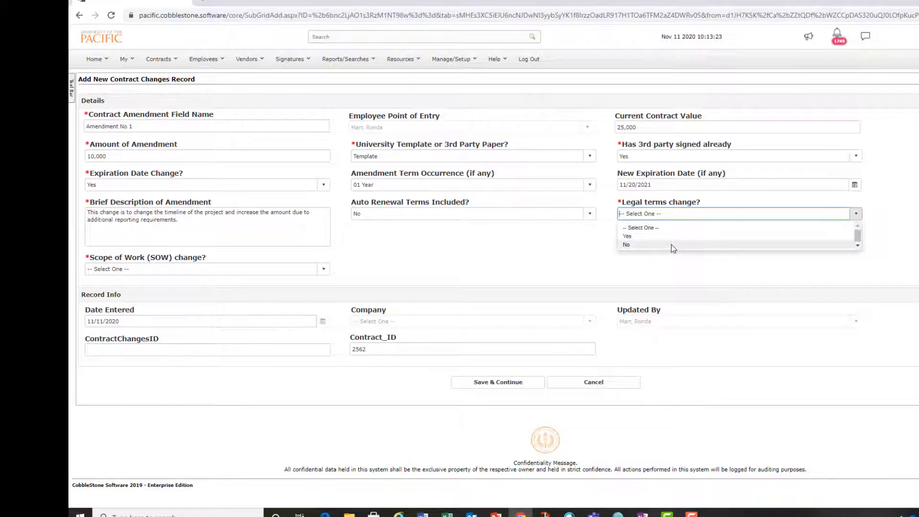
click(671, 244)
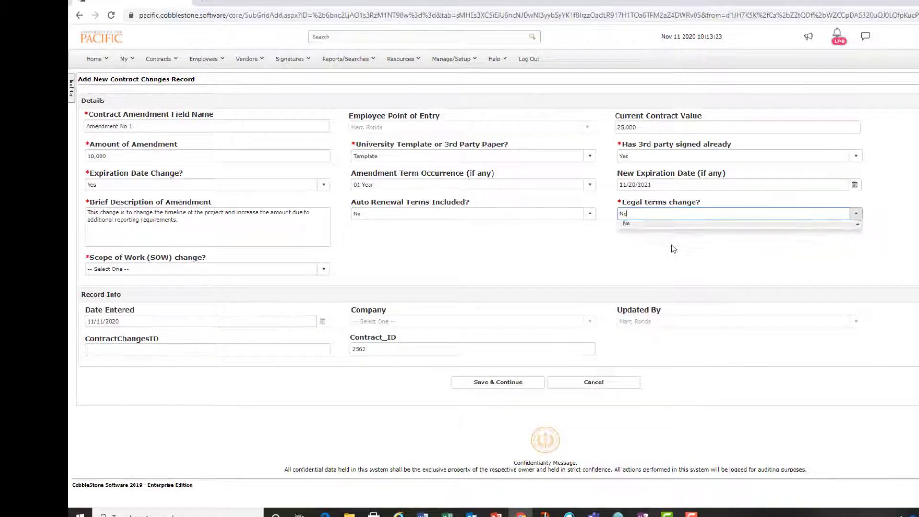
Set Scope of Work change to No and save the contract change record.
click(325, 270)
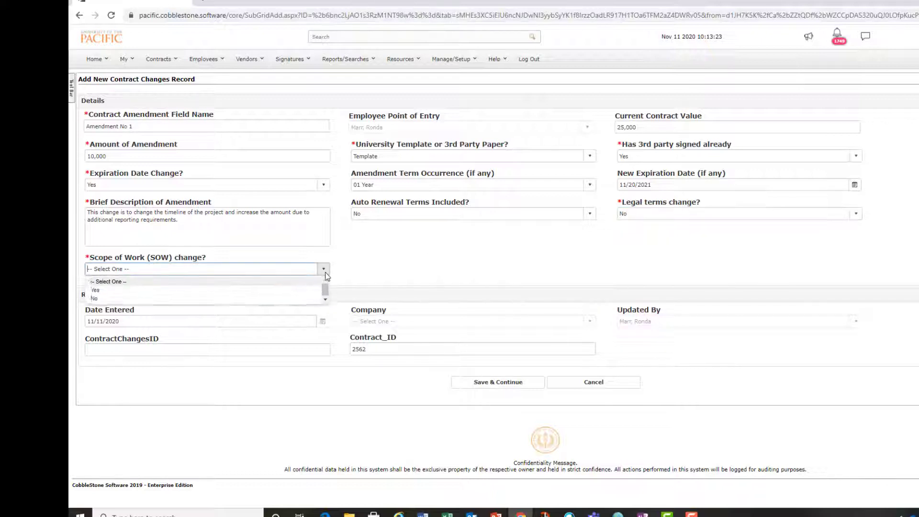
click(266, 301)
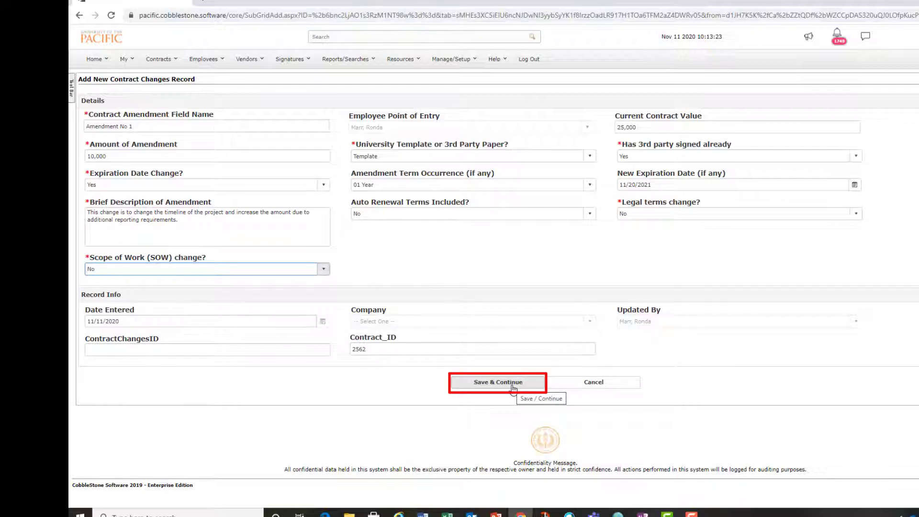
click(513, 387)
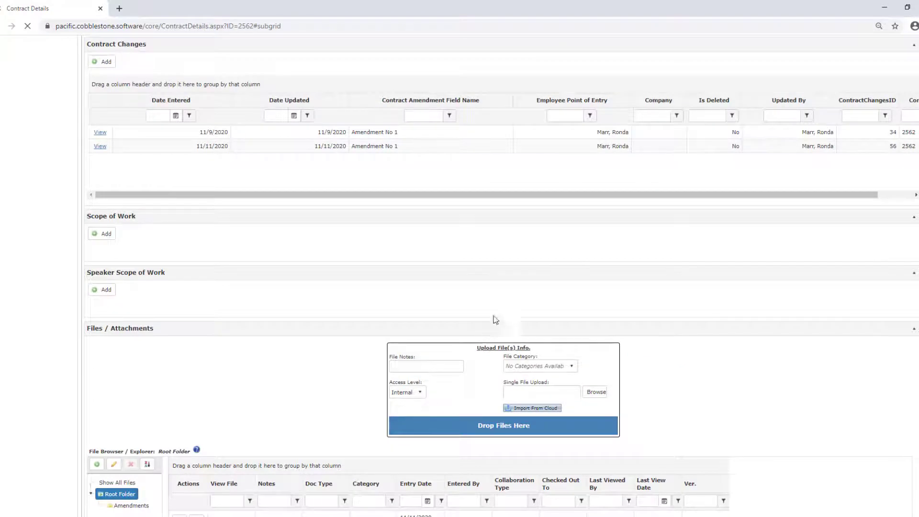
Scroll through the contract record to review the saved amendment and the Files / Attachments upload area.
scroll(585, 266, up, 10)
scroll(586, 264, up, 3)
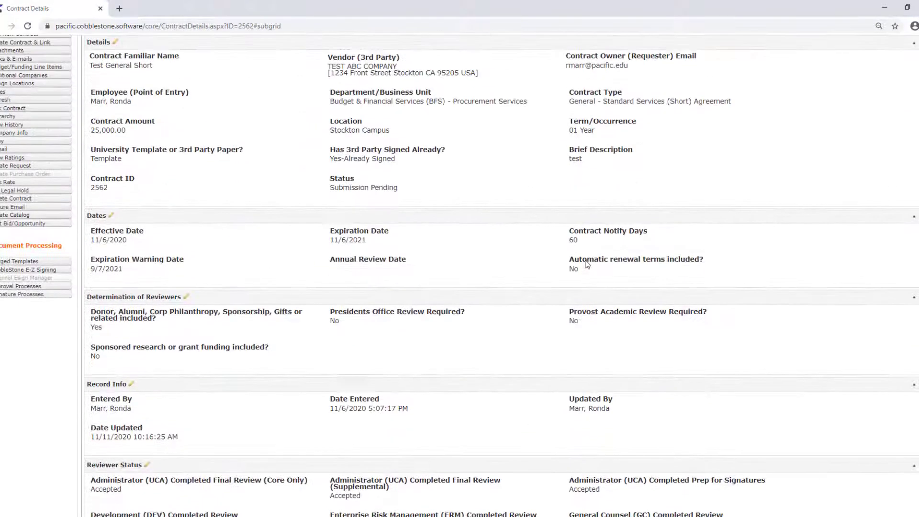
scroll(587, 261, up, 2)
scroll(589, 256, up, 1)
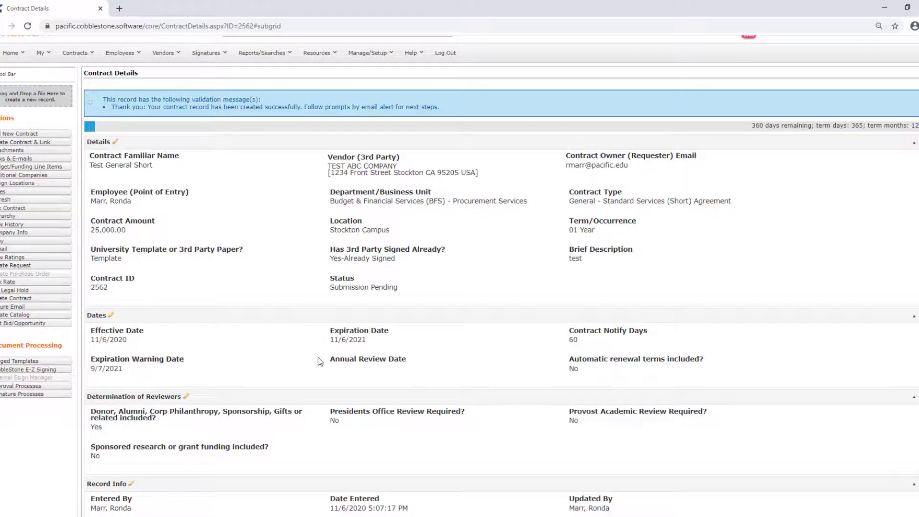
scroll(317, 358, down, 9)
scroll(316, 359, down, 3)
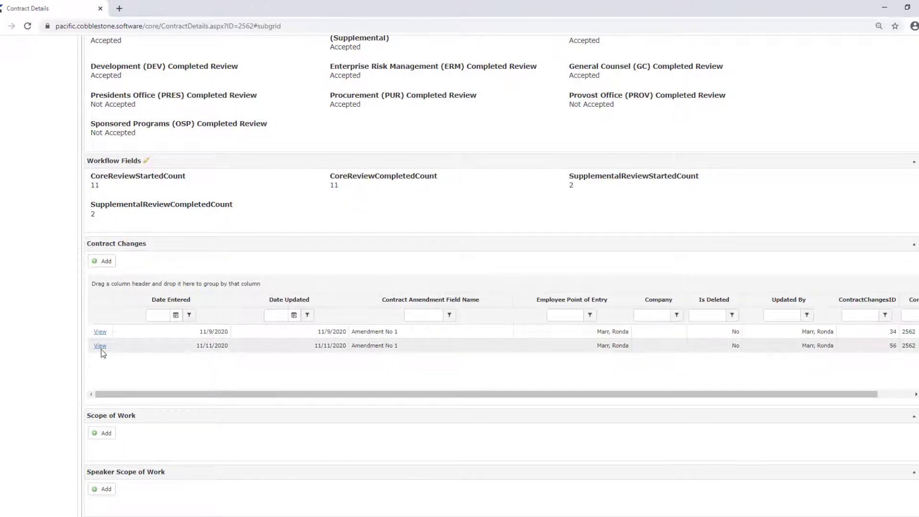
scroll(287, 390, down, 4)
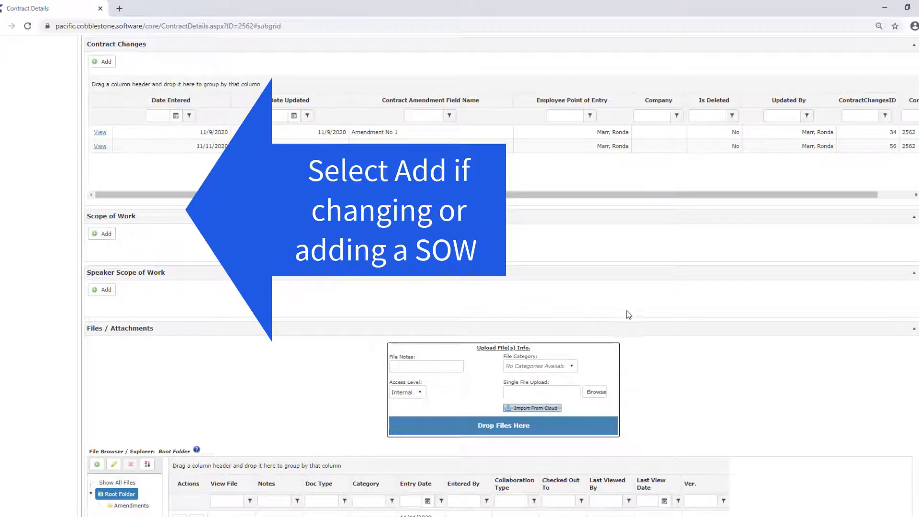
scroll(712, 323, down, 1)
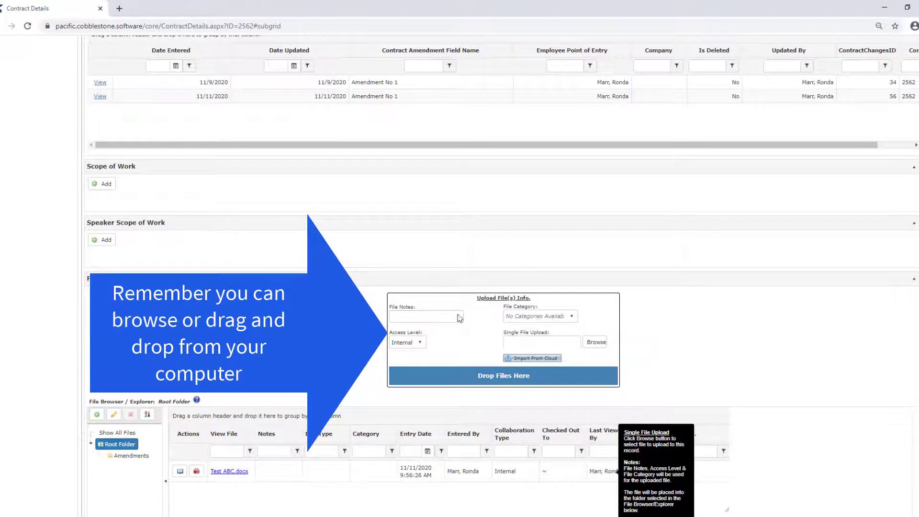
click(430, 316)
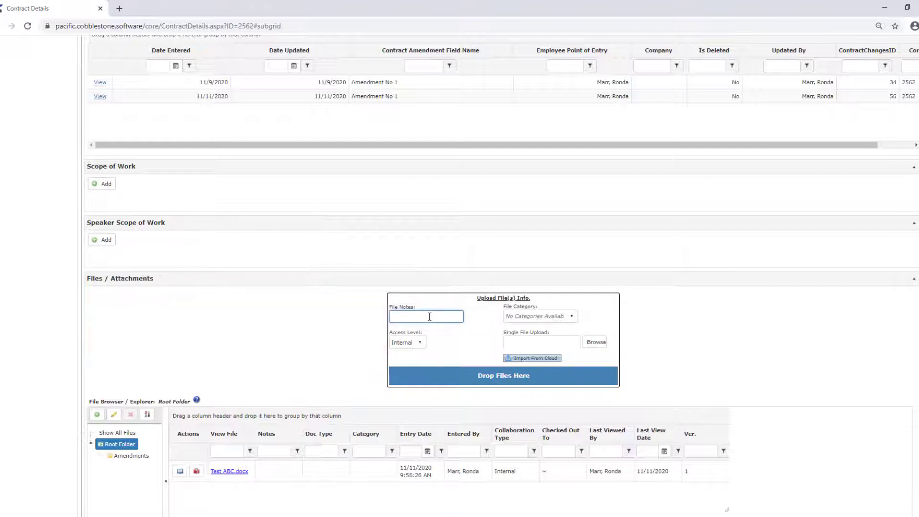
Upload the file 'Test ABC Amendment 1' as an attachment with the file note 'Amendment No 1'.
text(Amendment No 1)
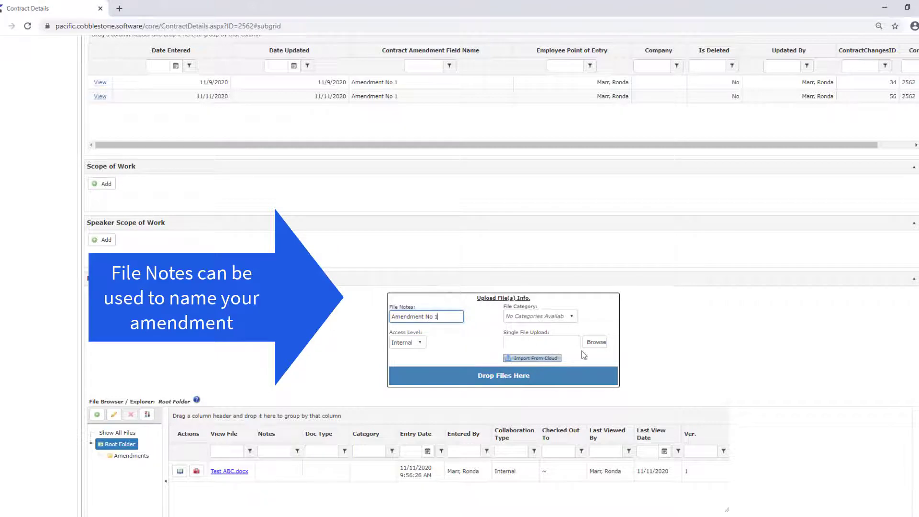
click(595, 342)
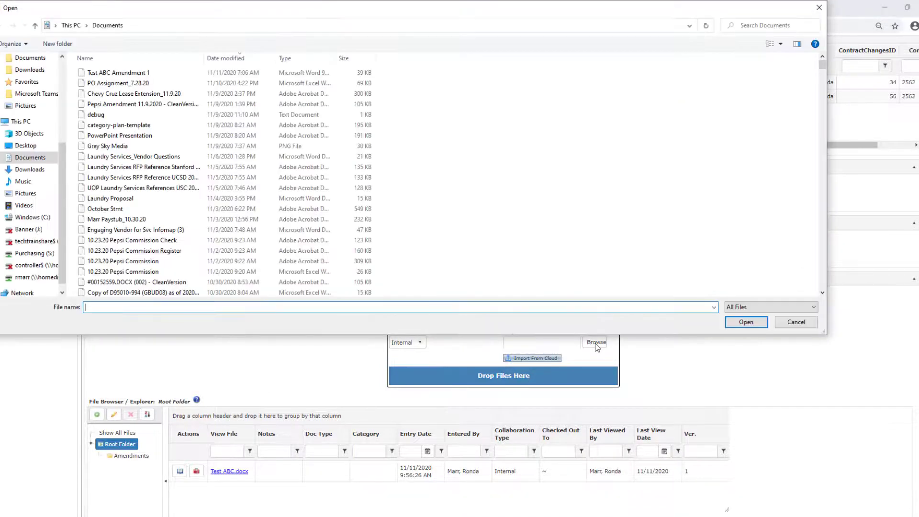
click(162, 73)
double_click(162, 73)
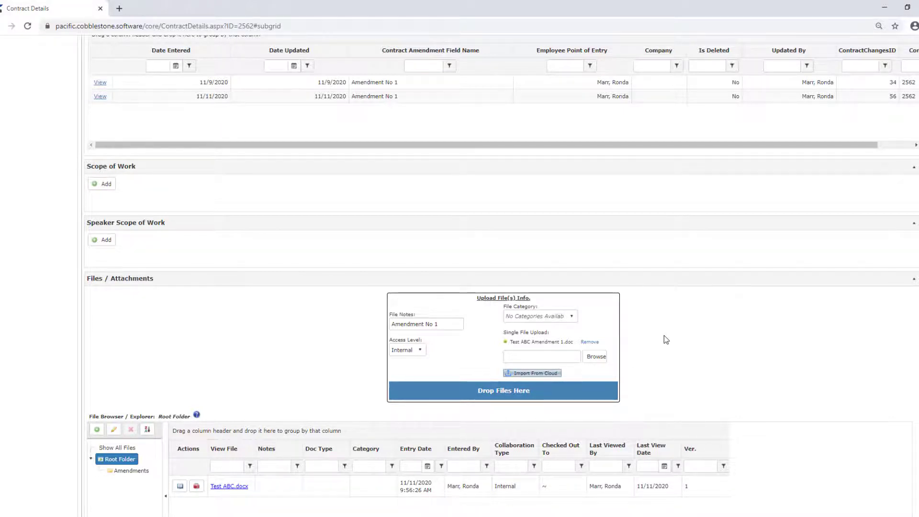
scroll(664, 334, down, 2)
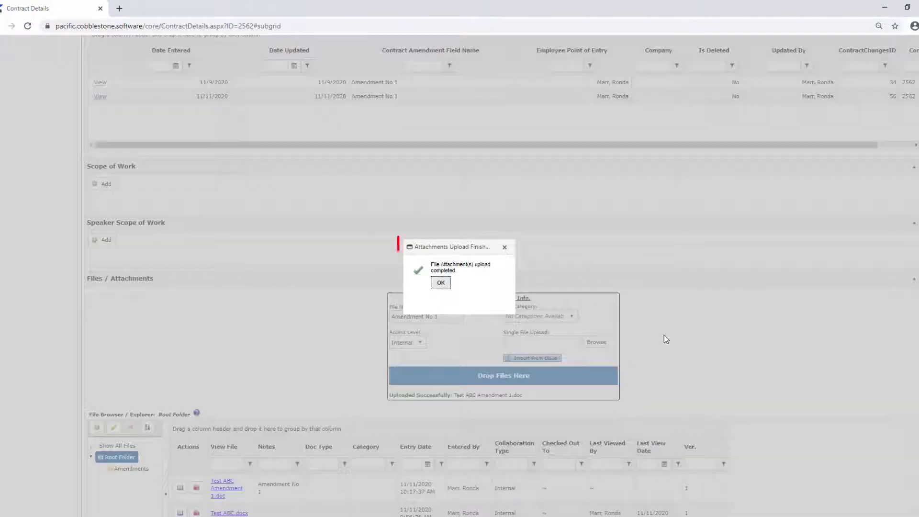
click(441, 282)
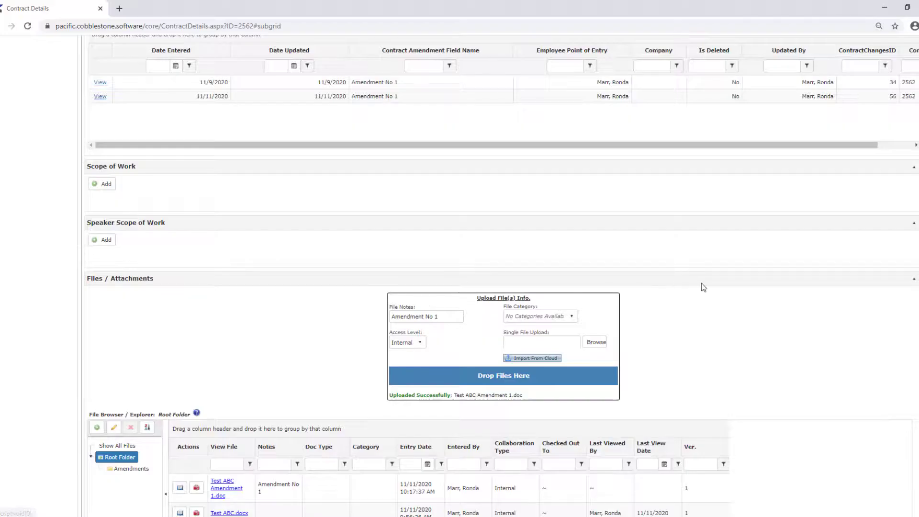
Create a new folder named 'Test Folder 2' under the Root Folder in the file browser.
scroll(719, 320, down, 3)
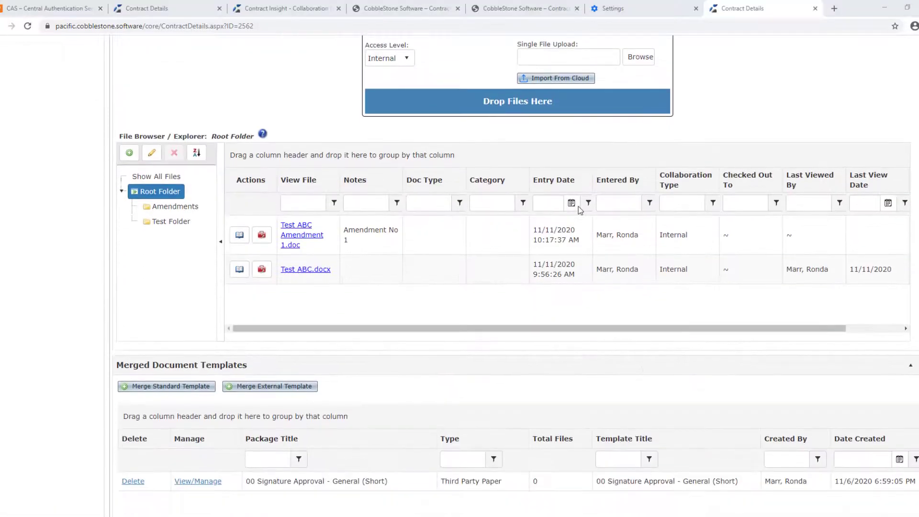
scroll(578, 205, up, 2)
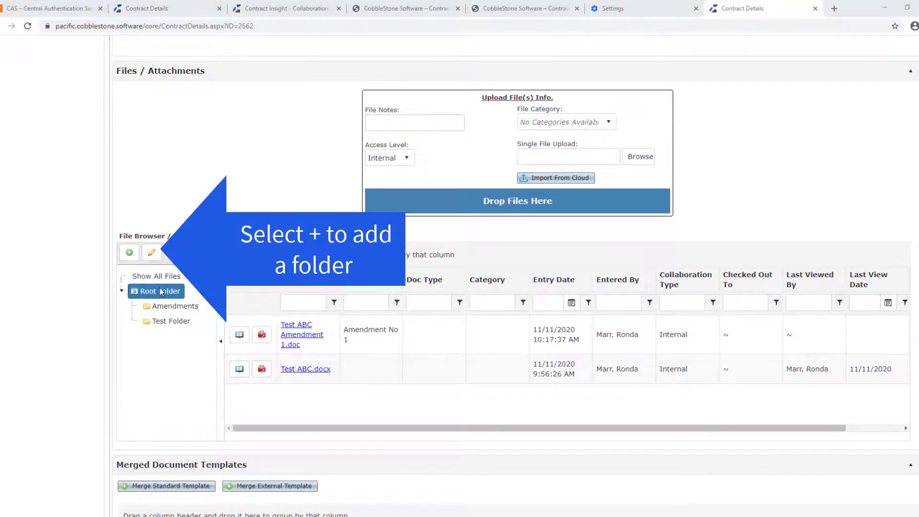
click(130, 254)
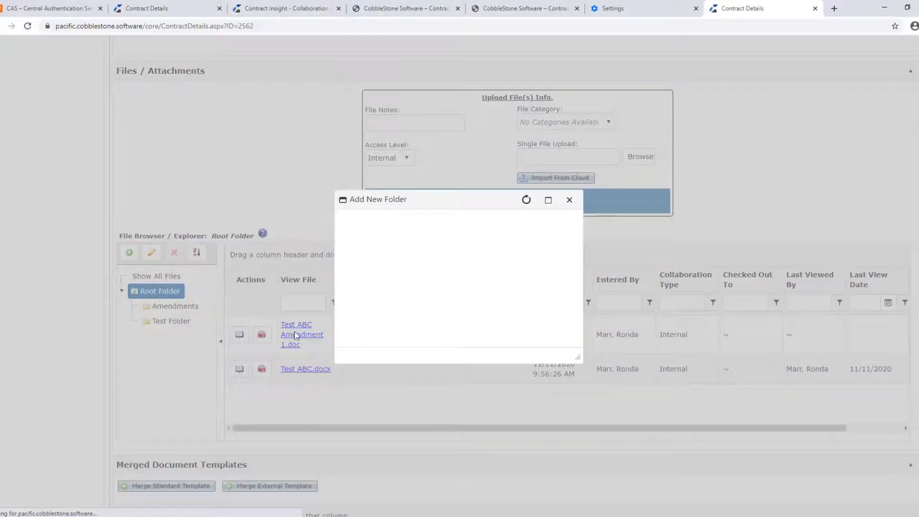
click(464, 261)
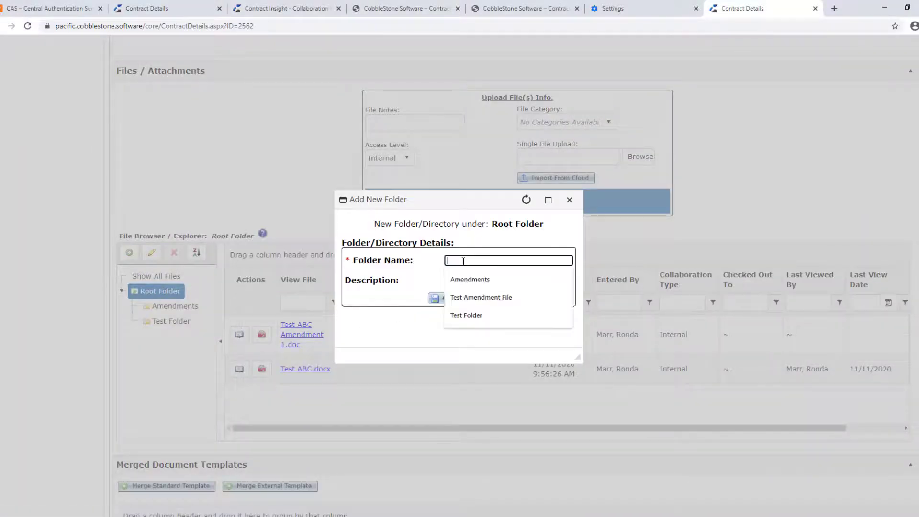
text(Test fo)
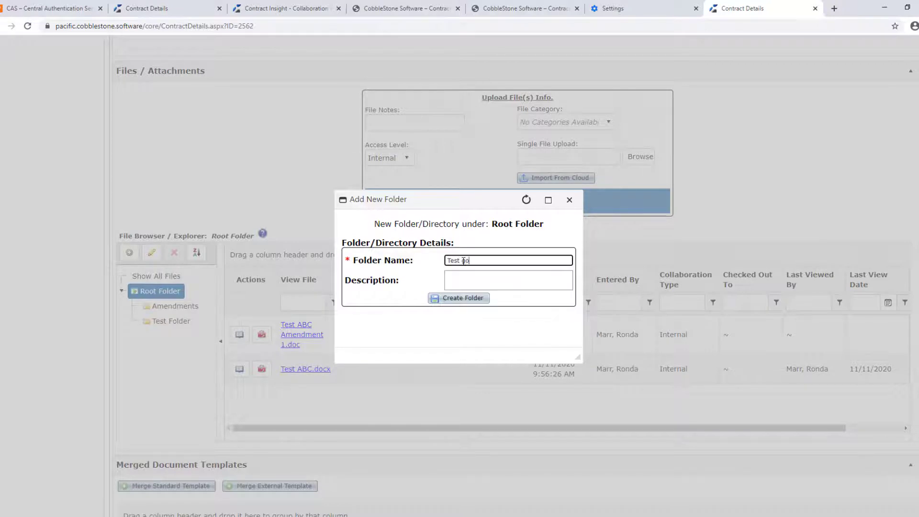
key(BackSpace)
key(BackSpace)
text(Folde)
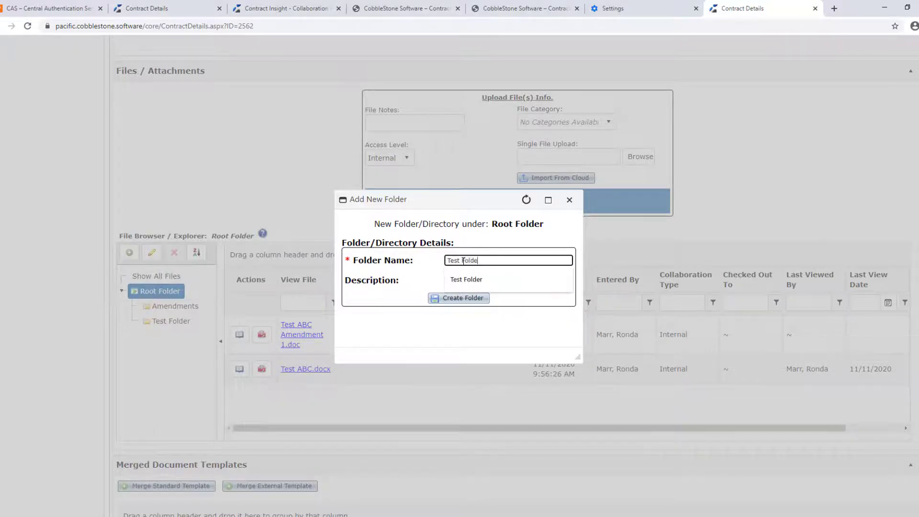
text(r)
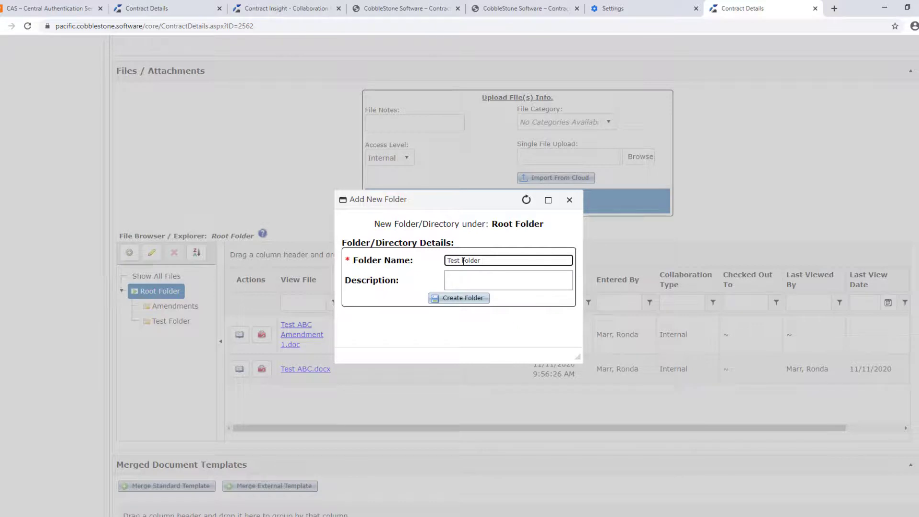
text( 2)
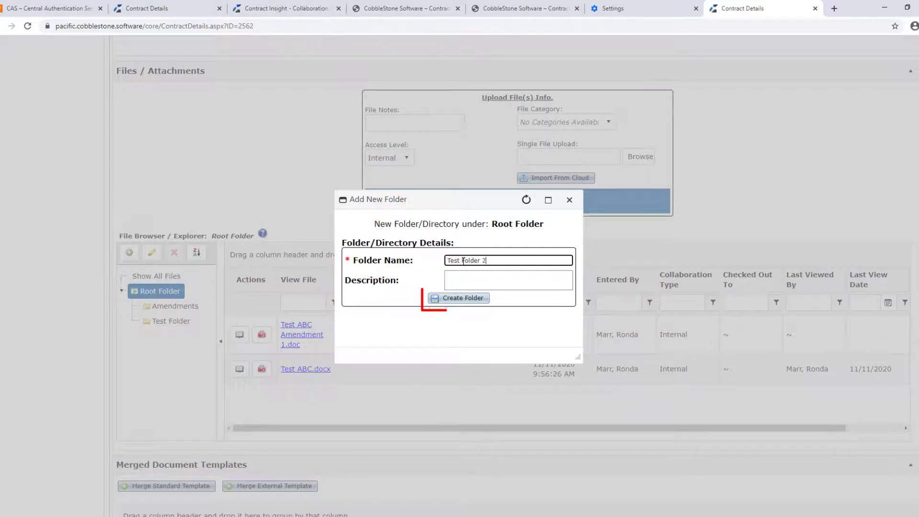
click(466, 299)
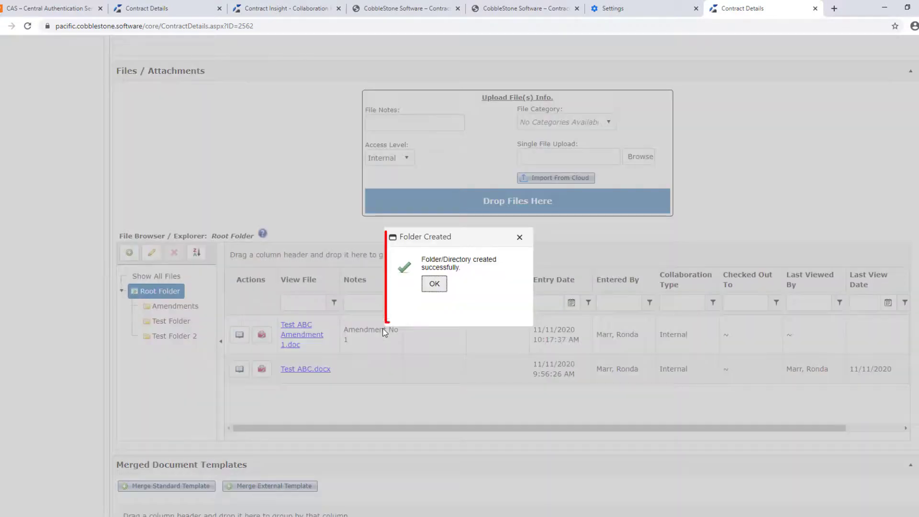
click(436, 284)
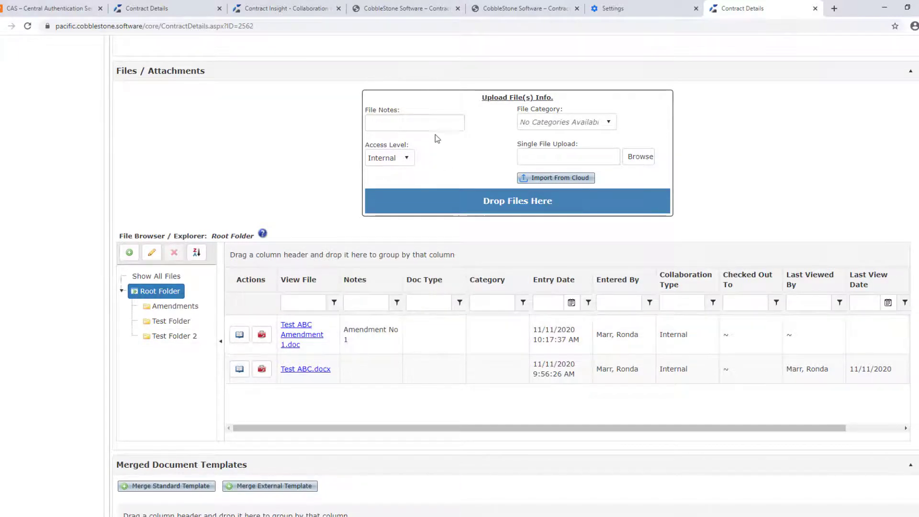
Upload the file 'Test ABC Amendment 1' directly into Test Folder 2.
click(184, 337)
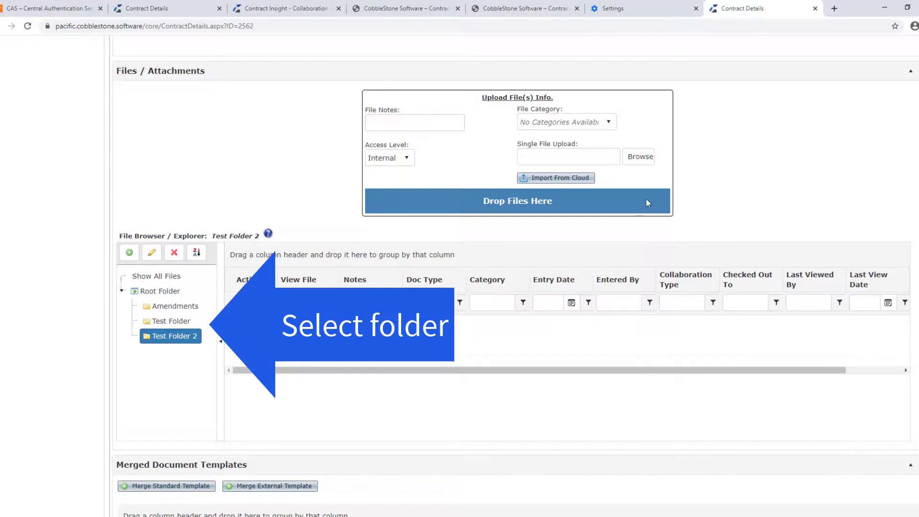
mouse_move(580, 153)
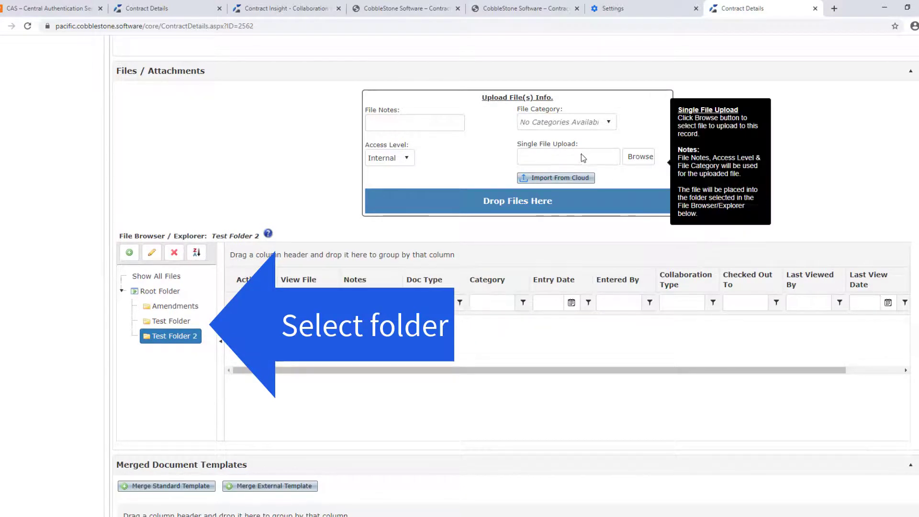
click(635, 161)
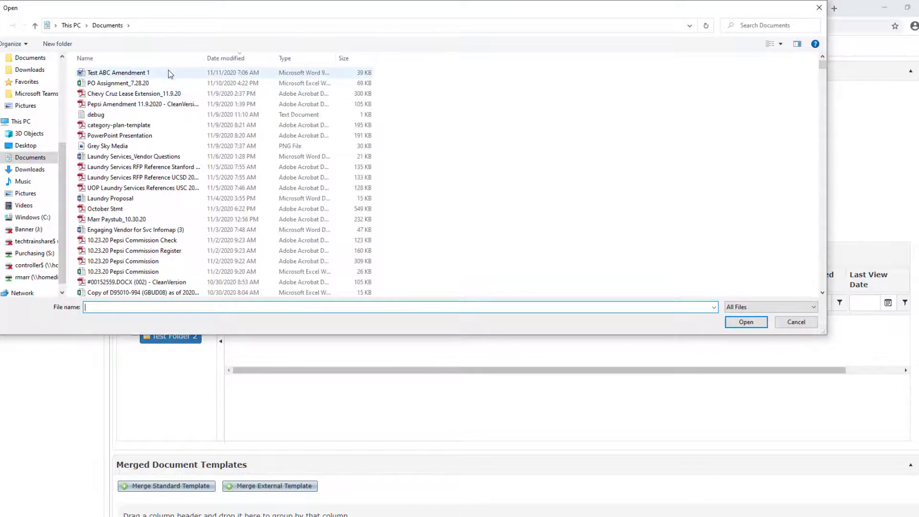
click(168, 72)
click(746, 322)
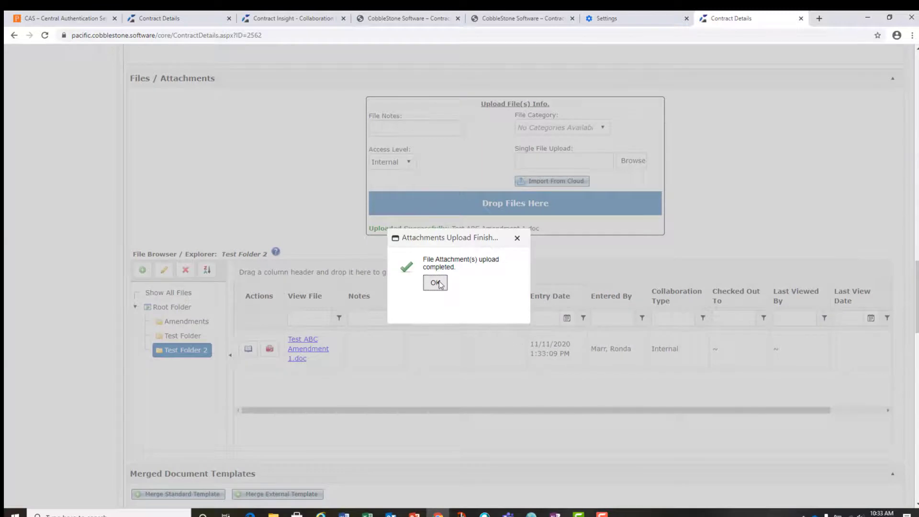
click(435, 282)
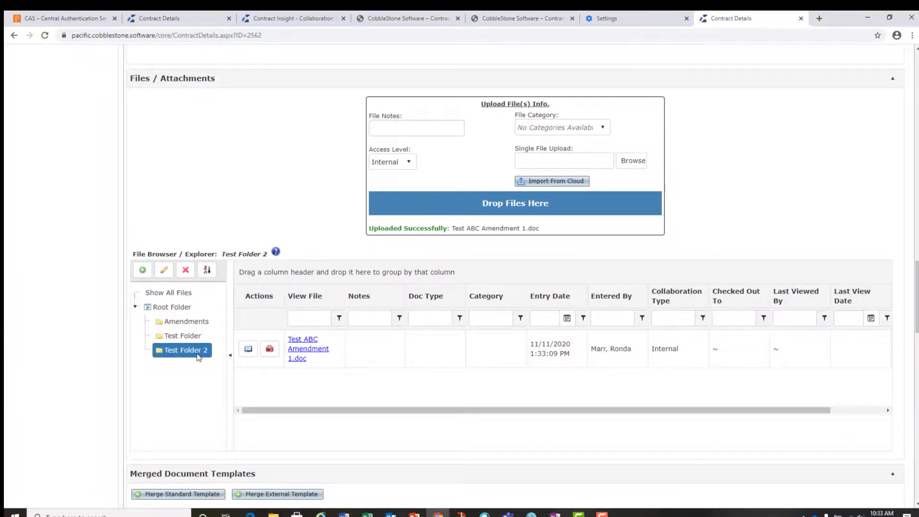
Move the Test ABC Amendment 1.doc file from the Root Folder into the Amendments folder and open that folder.
click(178, 308)
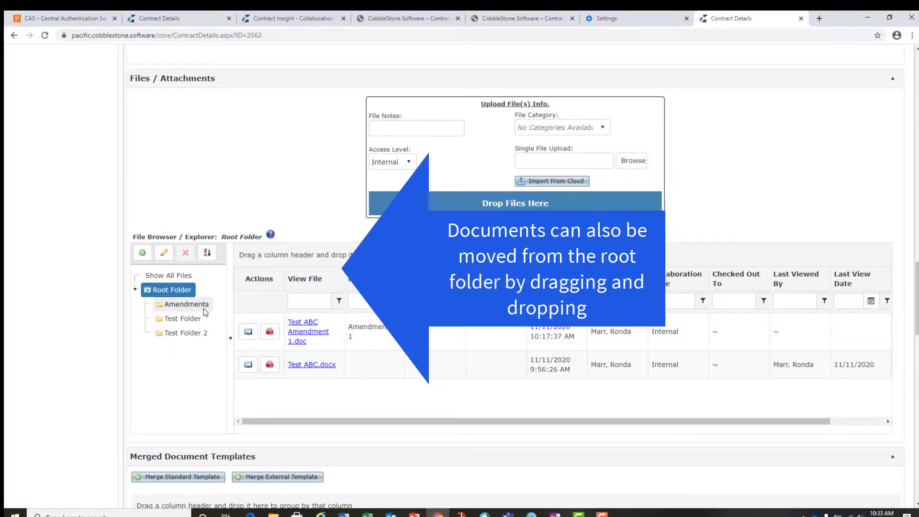
click(473, 333)
drag(473, 333, 202, 304)
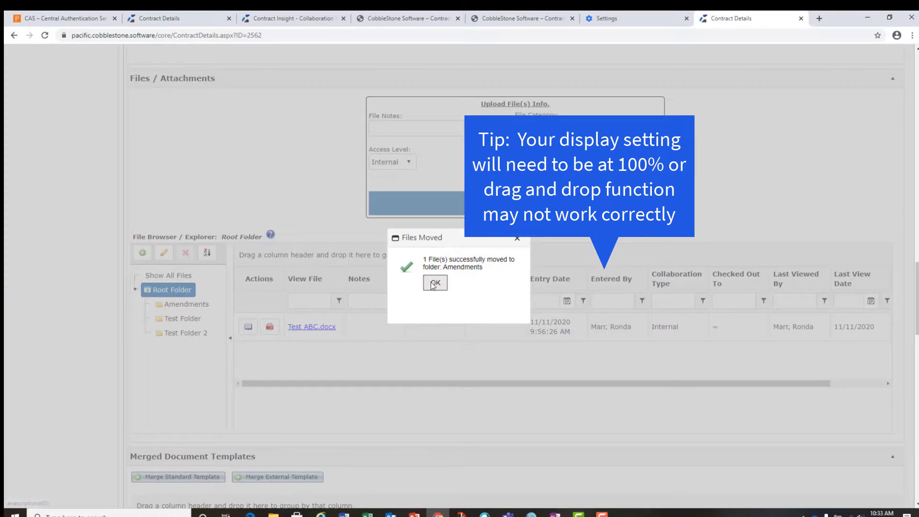
click(427, 287)
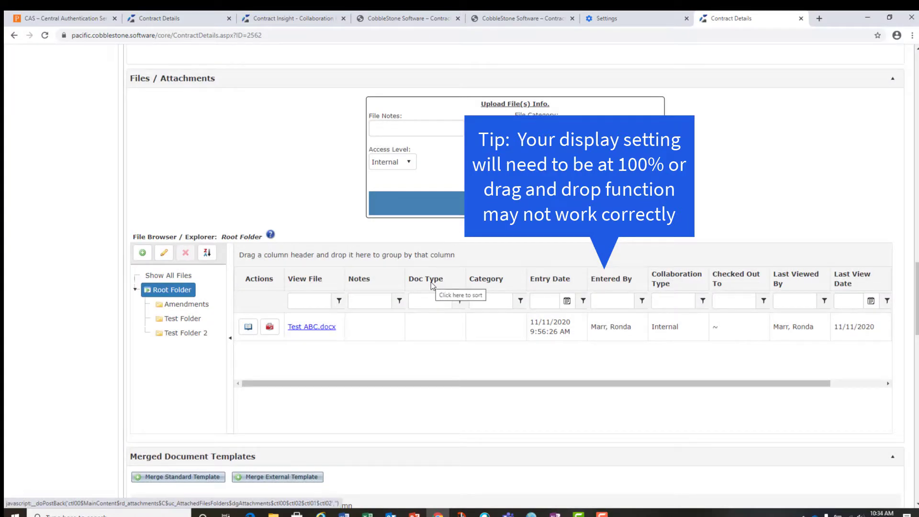
click(199, 304)
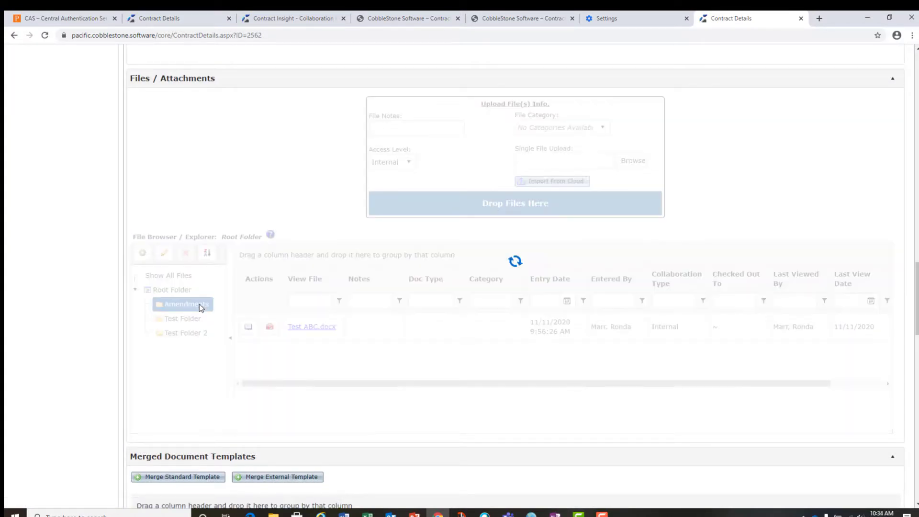